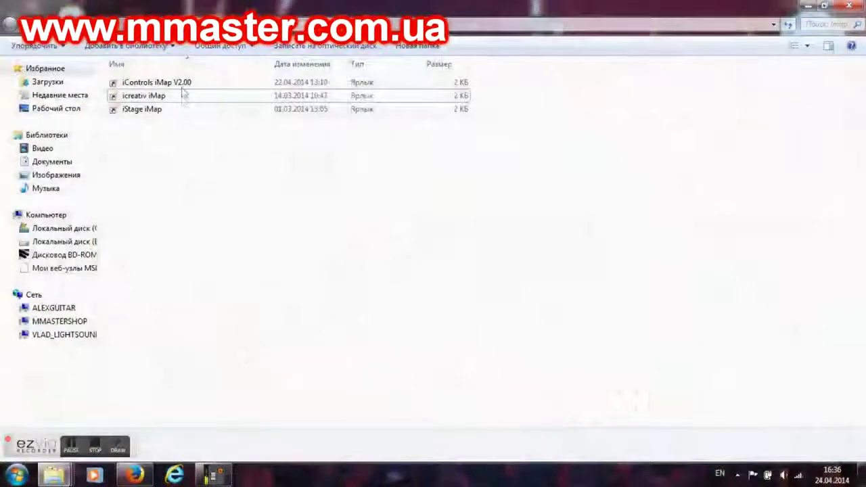
Launch iControls iMap V2.00 and select iCON iControls V2.00 as the MIDI output device
double_click(182, 84)
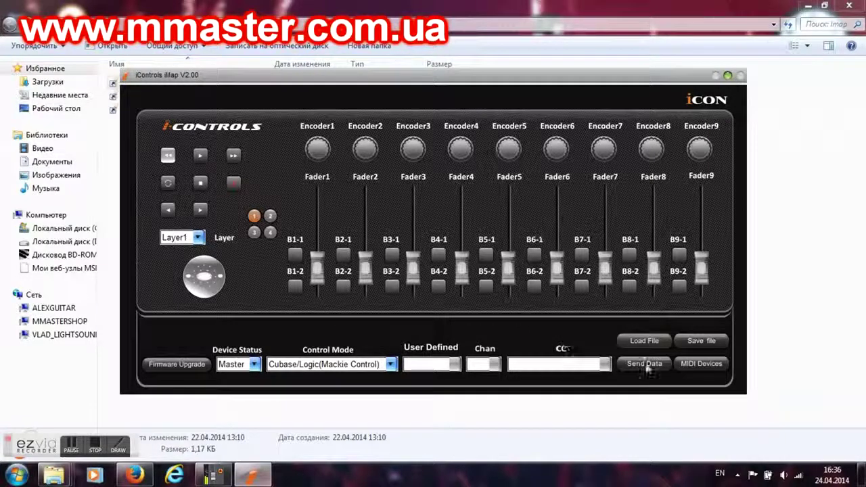
click(697, 367)
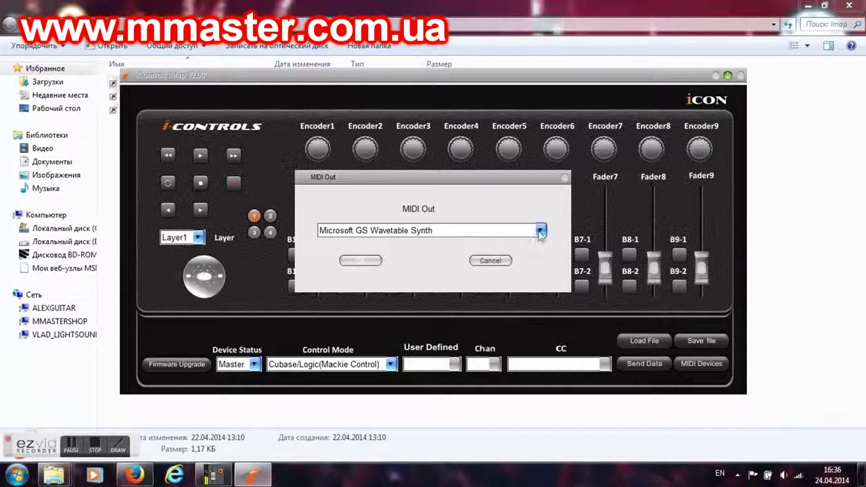
click(538, 233)
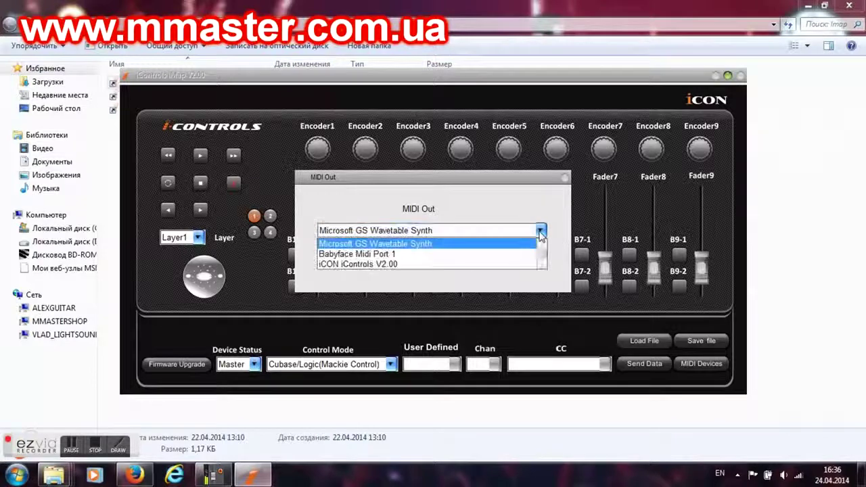
click(351, 265)
click(352, 259)
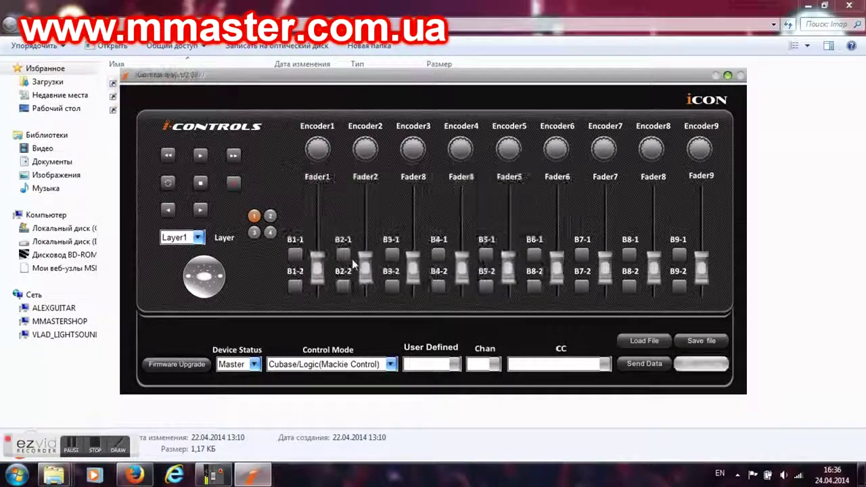
Set the control mode to Cubase/Logic(Mackie Control) and send the data to the controller
click(388, 365)
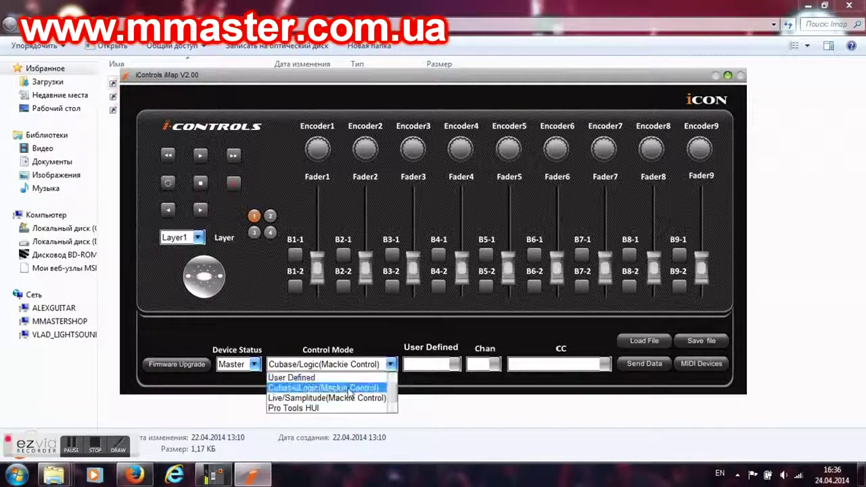
click(349, 389)
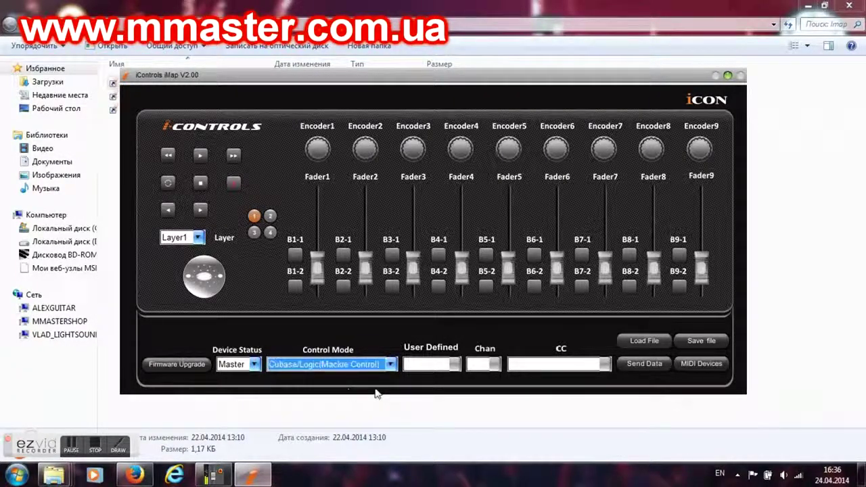
click(651, 367)
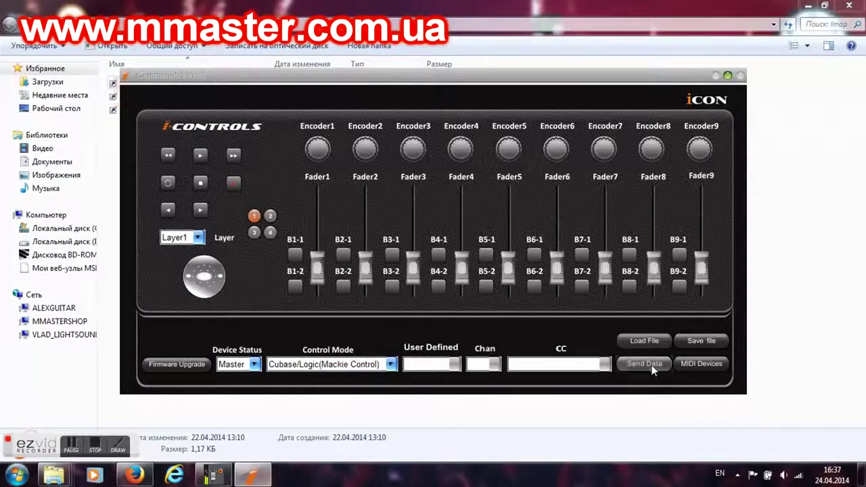
click(444, 259)
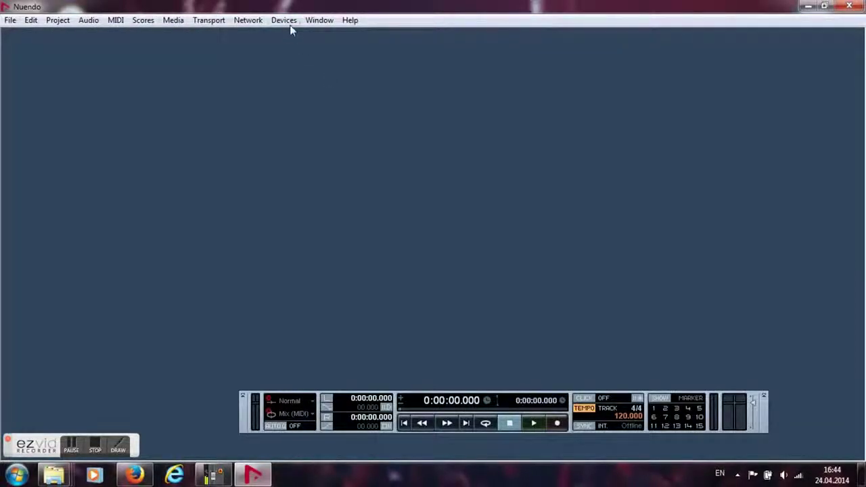
In Nuendo's Device Setup, add a Mackie Control remote device with iCON iControls V2.00 as MIDI input and output, and accept the setup
click(284, 22)
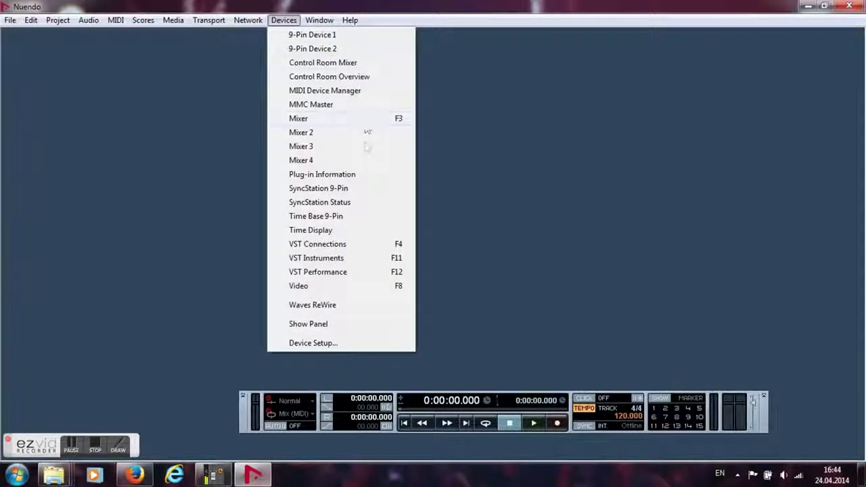
click(358, 344)
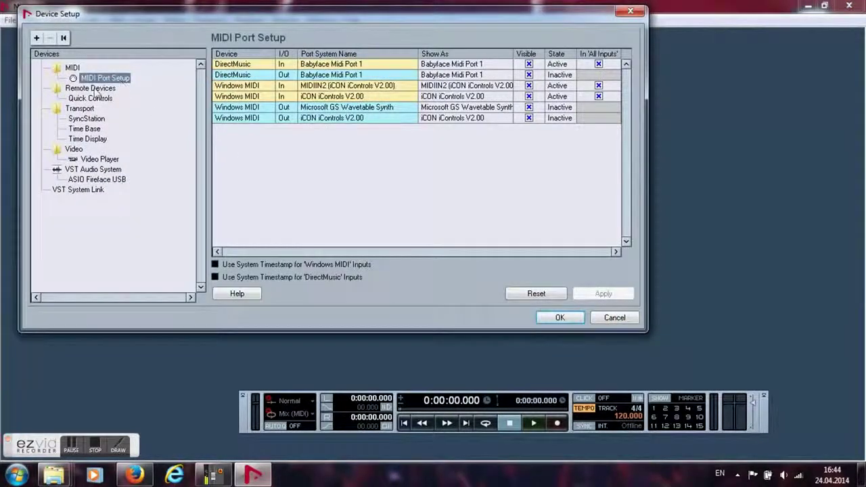
click(94, 90)
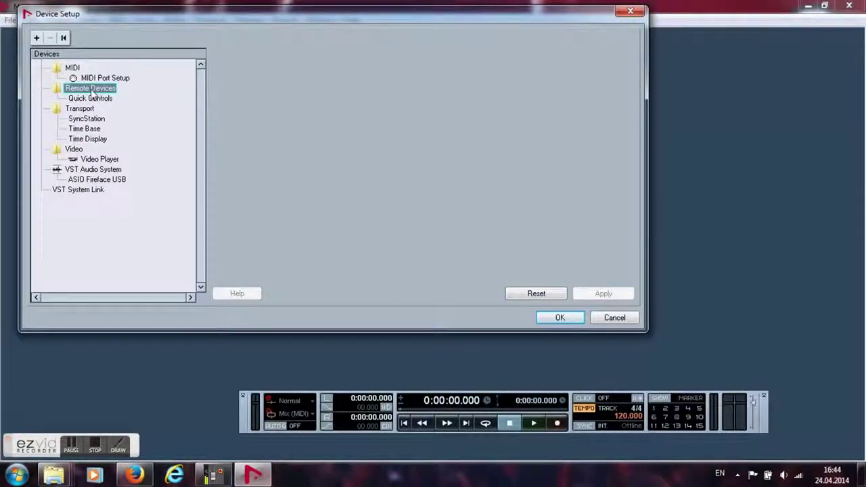
click(36, 39)
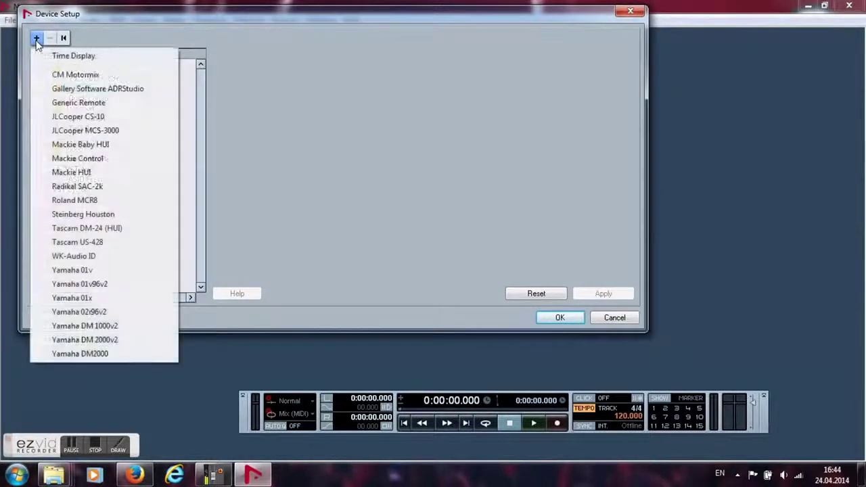
click(97, 161)
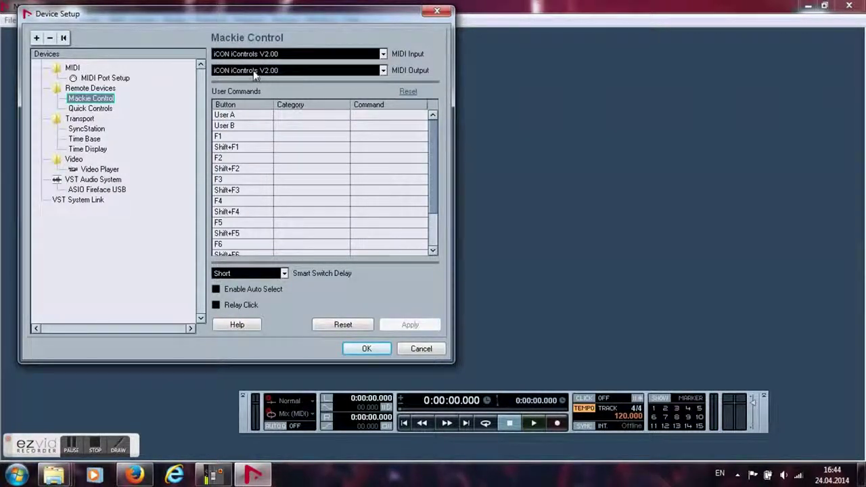
click(376, 349)
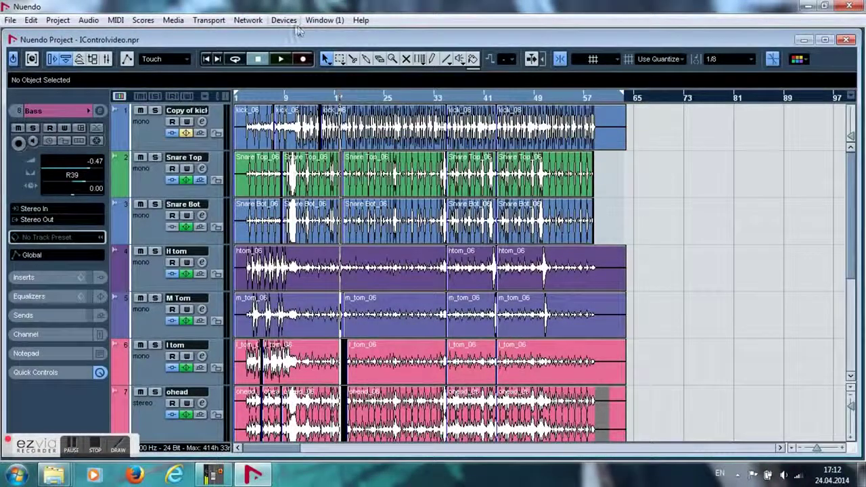
Reopen Device Setup from the project and add a Generic Remote to the remote devices
click(284, 20)
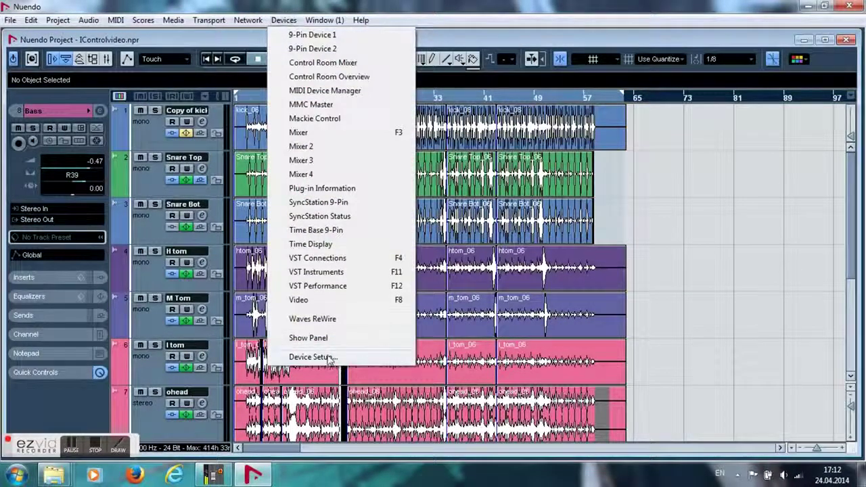
click(311, 356)
click(90, 98)
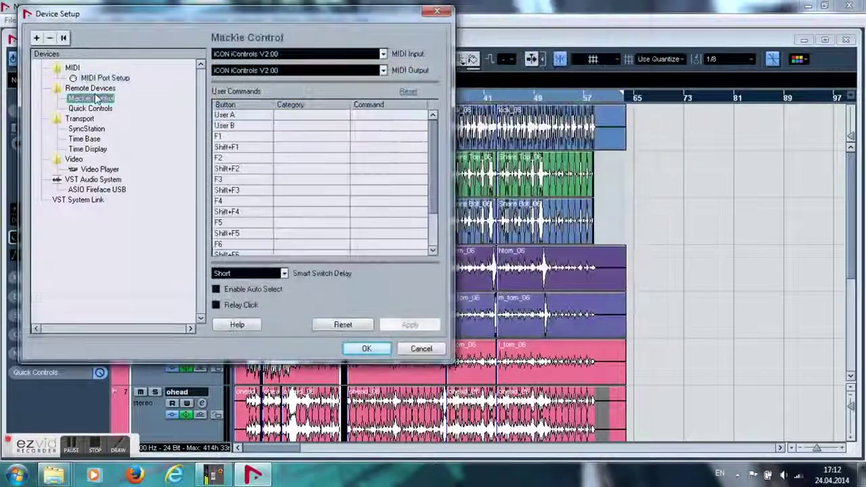
click(90, 88)
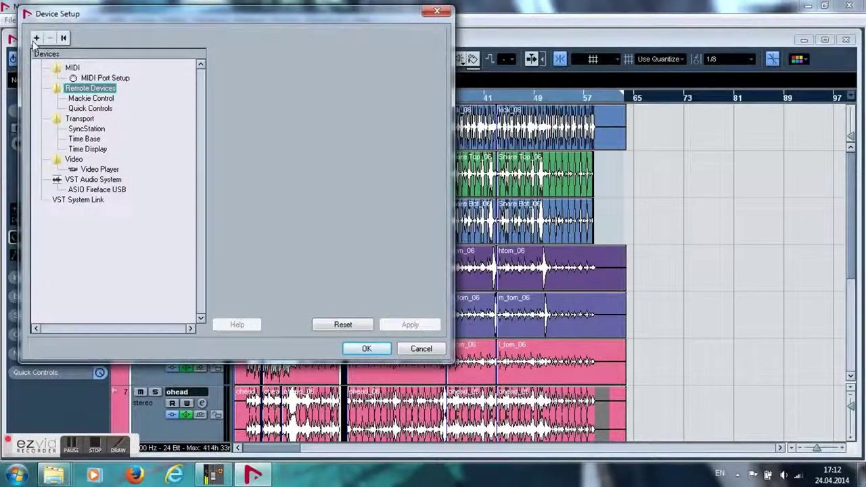
click(36, 38)
click(85, 105)
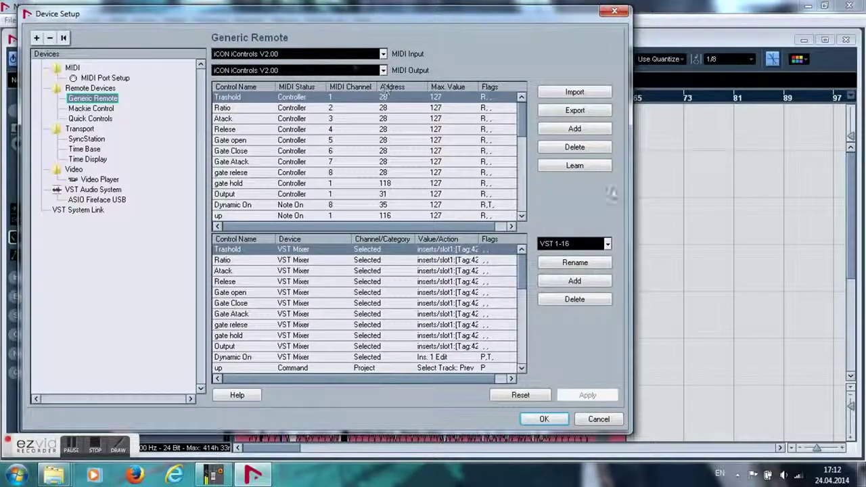
Delete all the preset controls from the Generic Remote's control list
click(576, 148)
click(576, 147)
click(577, 148)
click(577, 148)
click(578, 148)
click(578, 149)
click(578, 149)
click(579, 148)
click(578, 148)
click(578, 149)
click(578, 148)
click(578, 149)
click(578, 148)
click(578, 148)
click(578, 149)
click(578, 149)
click(578, 149)
click(578, 149)
click(579, 149)
click(578, 149)
click(578, 149)
click(578, 149)
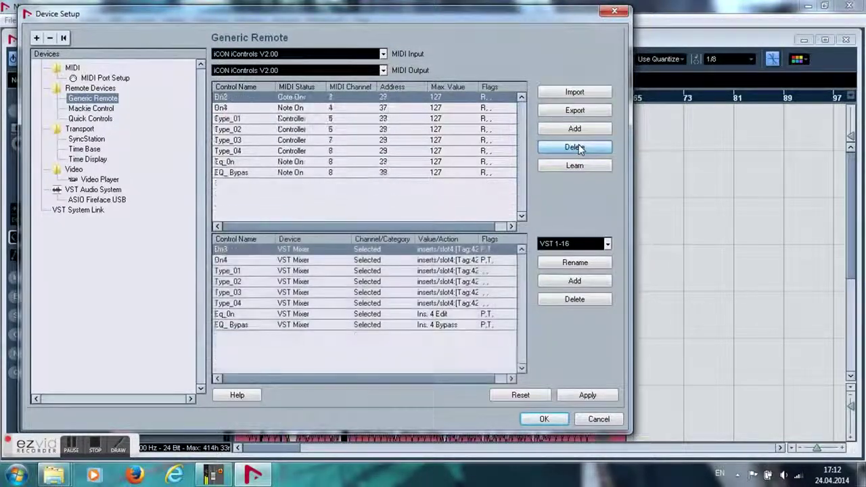
click(578, 149)
click(578, 149)
click(579, 149)
click(579, 148)
click(578, 148)
click(578, 149)
click(578, 149)
click(578, 149)
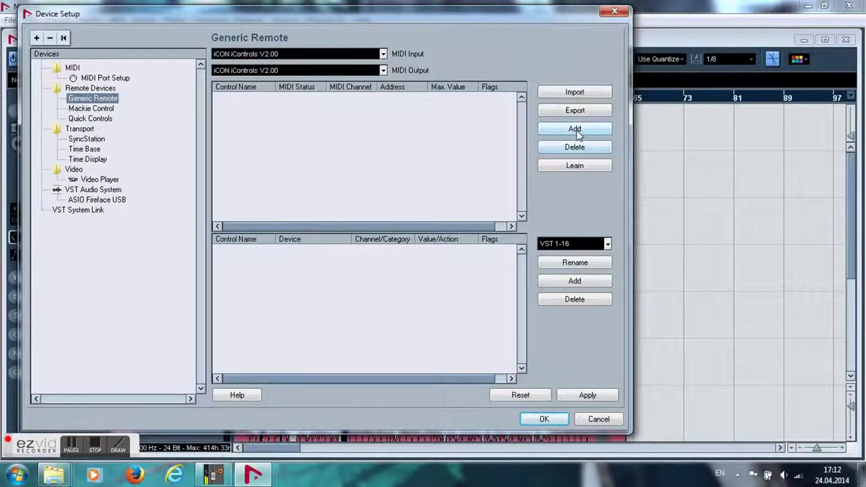
Add a new control to the Generic Remote and name it "Next Chanel"
click(576, 129)
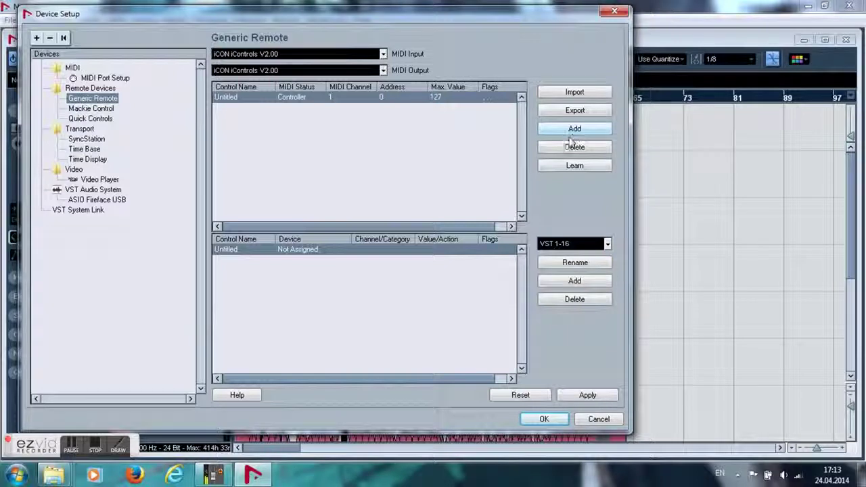
double_click(228, 99)
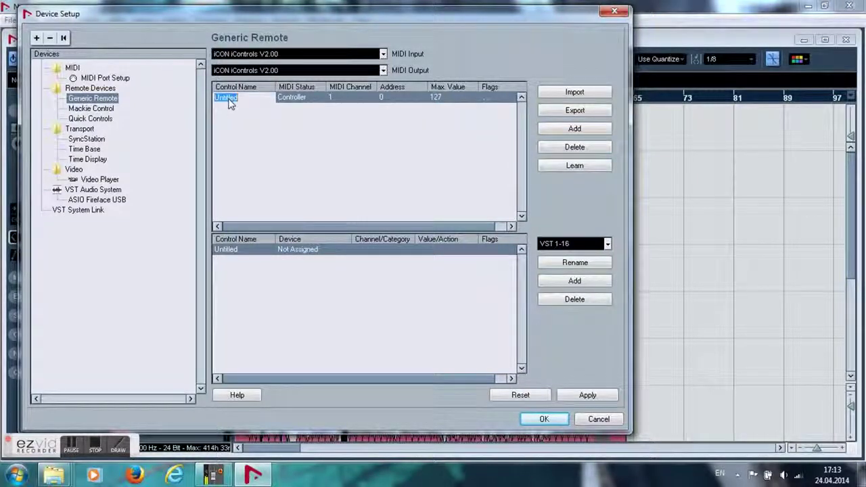
text(Ne)
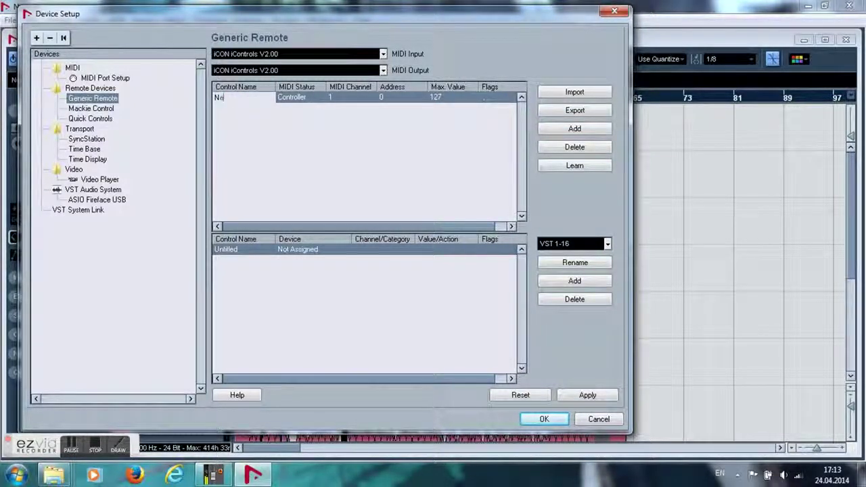
text(xt Chan)
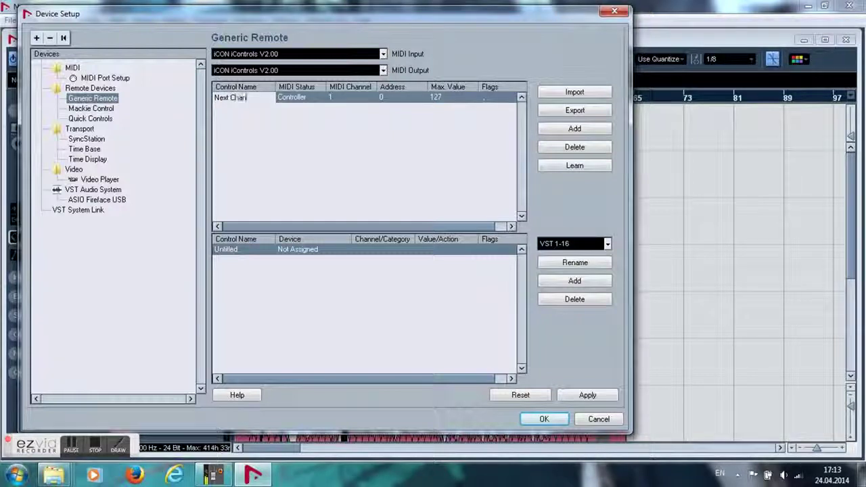
text(el)
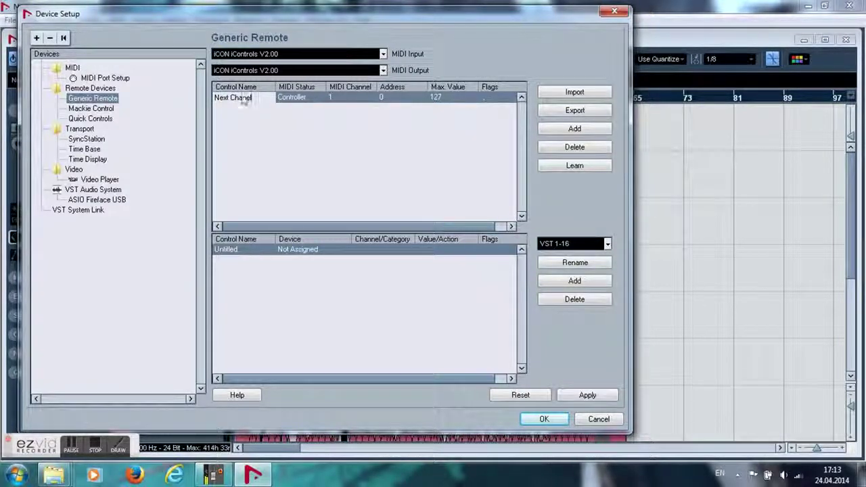
Choose Controller as the Next Chanel control's MIDI status and learn its MIDI message from the hardware controller's button
click(311, 100)
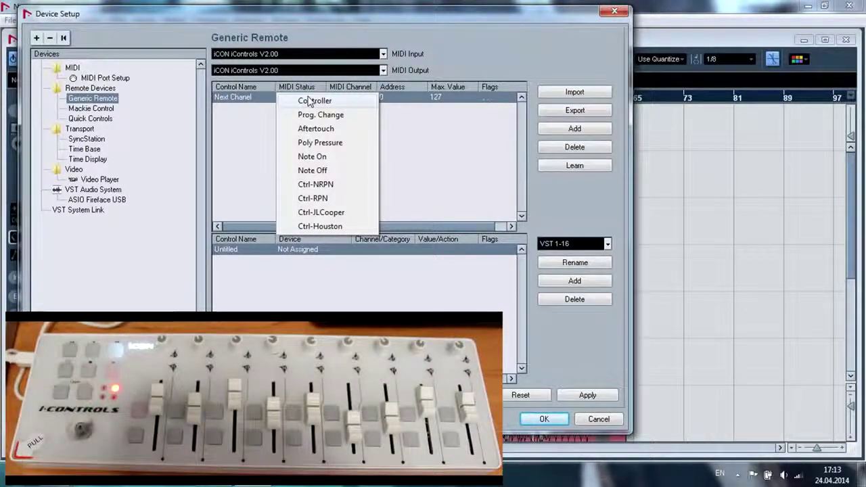
click(312, 101)
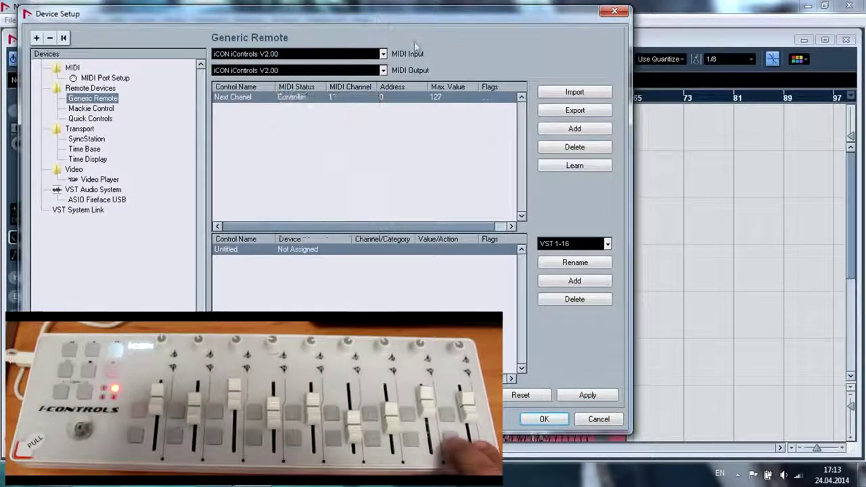
click(568, 168)
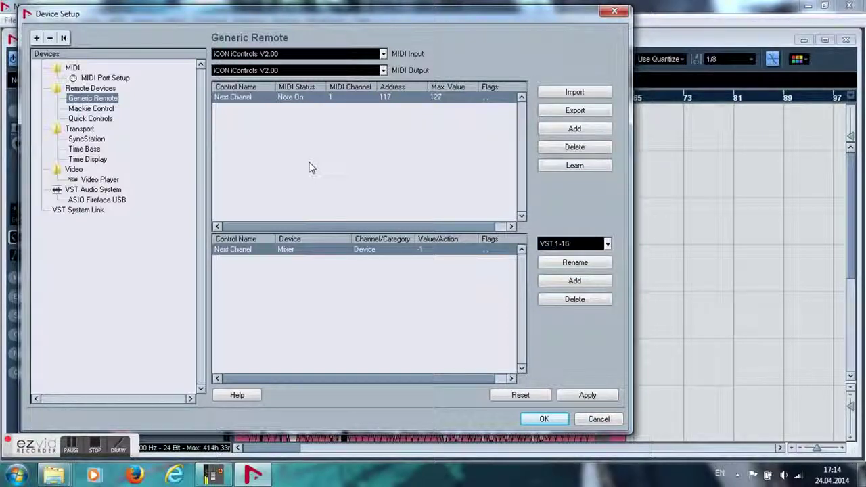
Assign the Next Chanel control to the Command device, Project category, with the action Select Track: Next
click(309, 250)
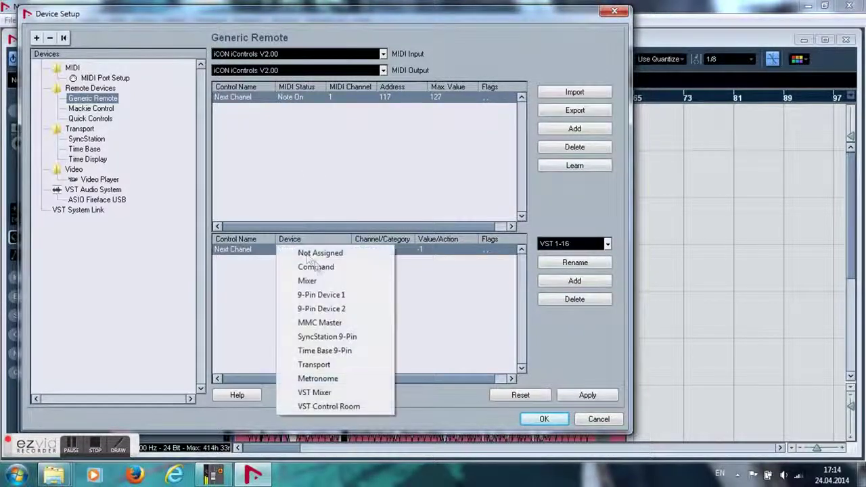
click(316, 267)
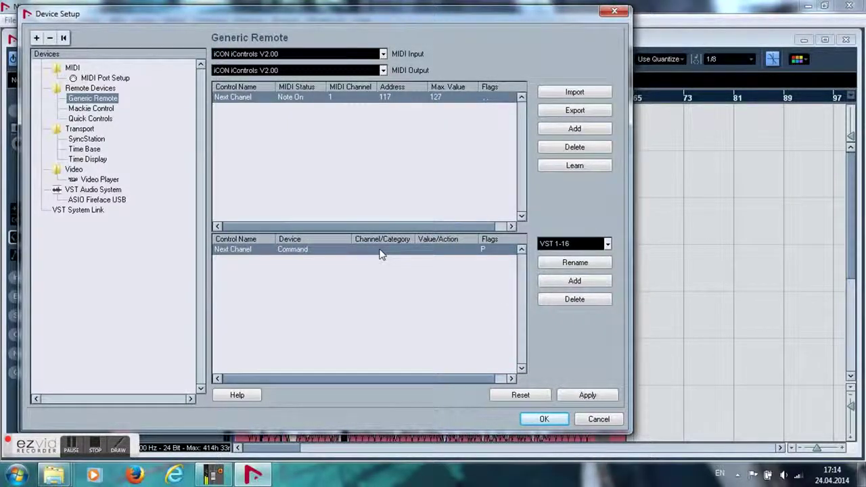
click(380, 251)
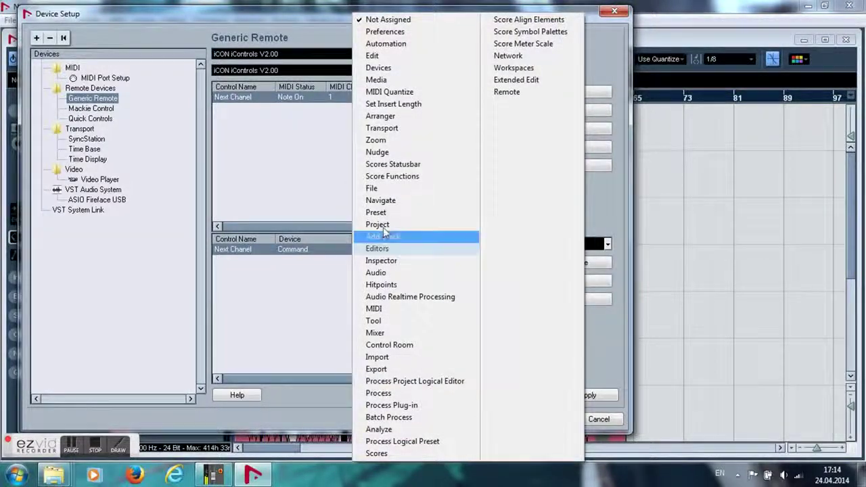
click(401, 224)
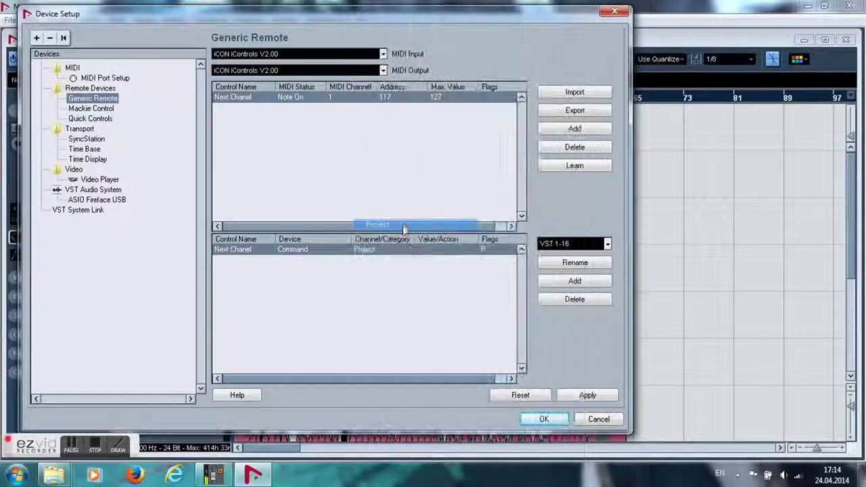
click(436, 255)
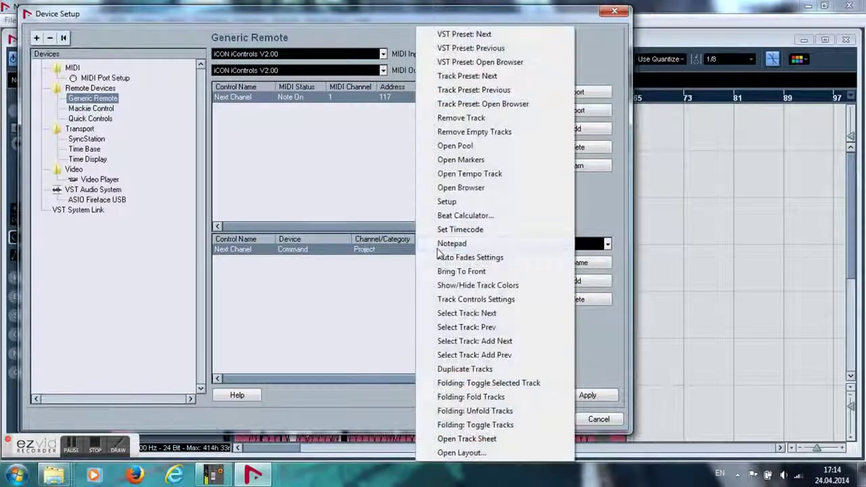
click(501, 315)
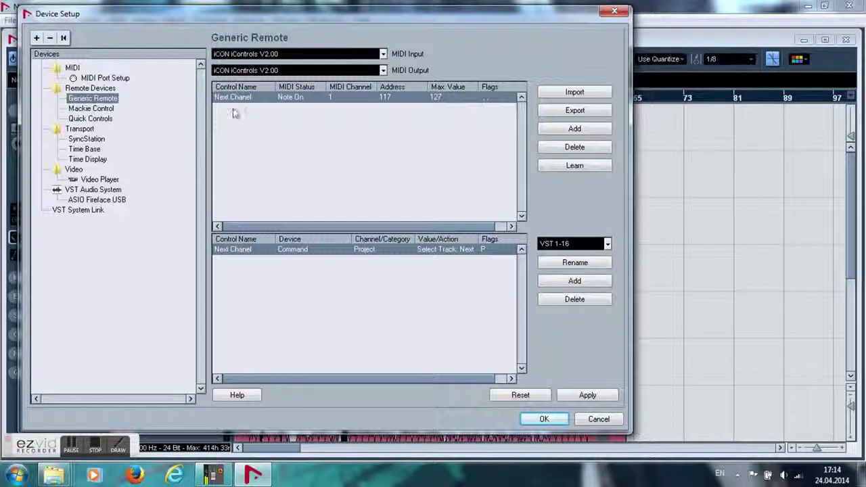
Add a second control to the Generic Remote, name it "Previus track" and learn its MIDI message from the hardware controller's button
click(575, 128)
double_click(246, 110)
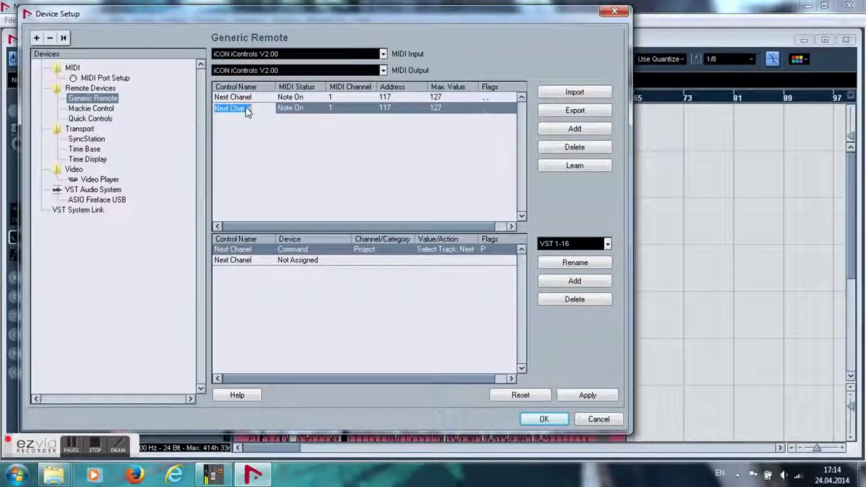
text(Previu)
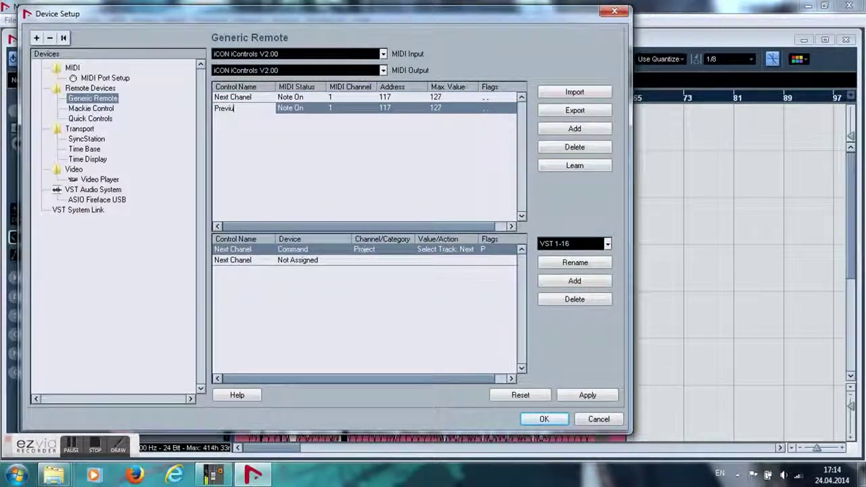
text(ous track)
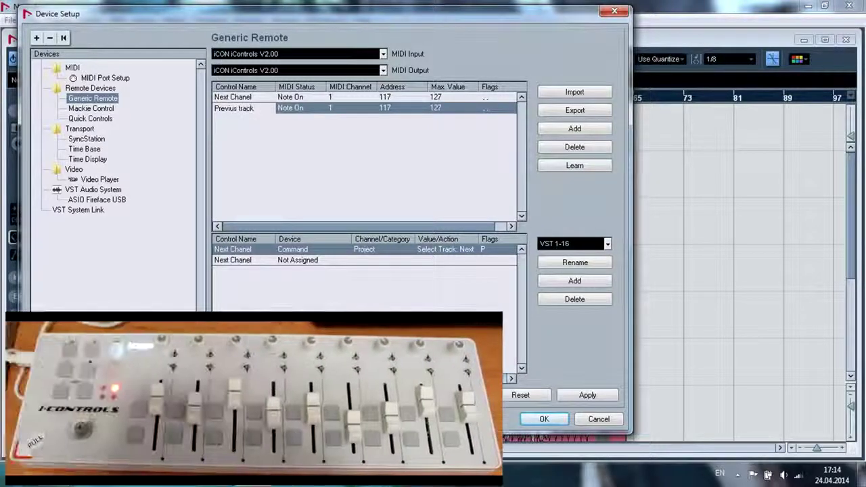
click(298, 109)
click(322, 27)
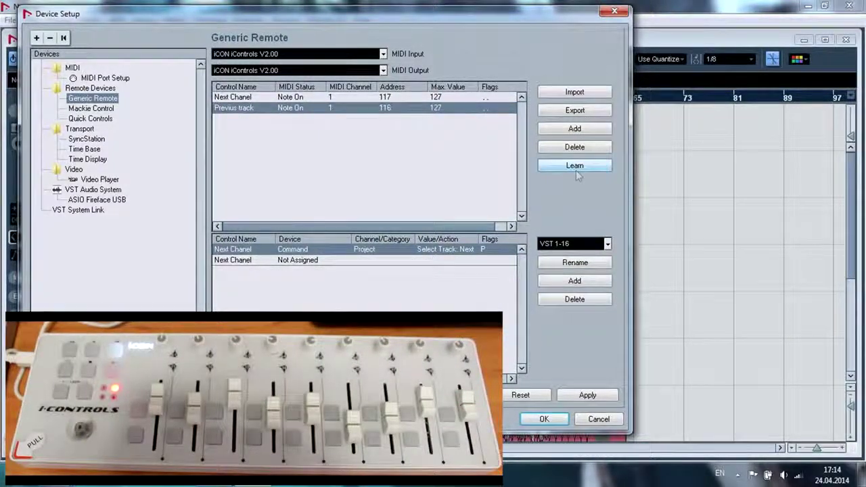
Assign the Previus track control to the Command device, Project category, with the action Select Track: Prev
click(292, 261)
click(306, 280)
click(379, 264)
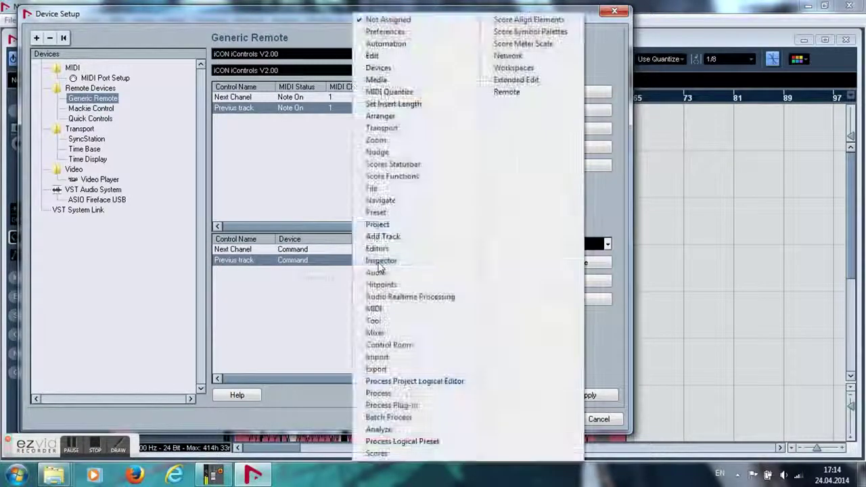
click(378, 224)
click(420, 261)
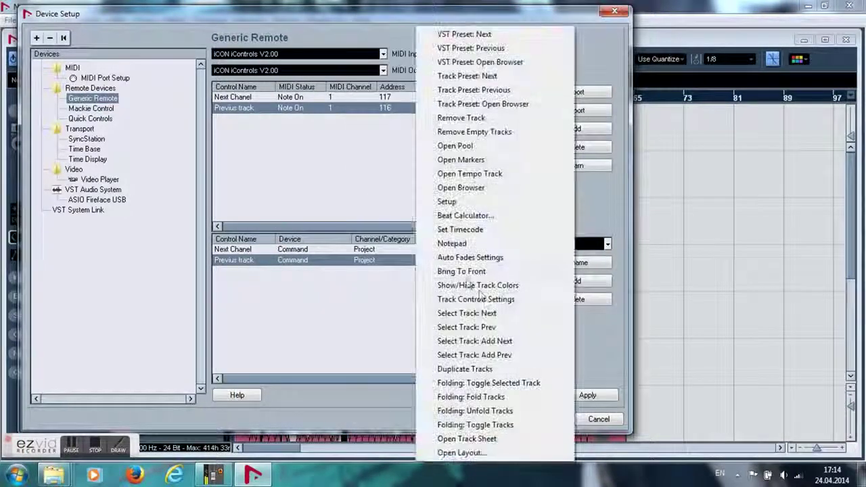
click(507, 328)
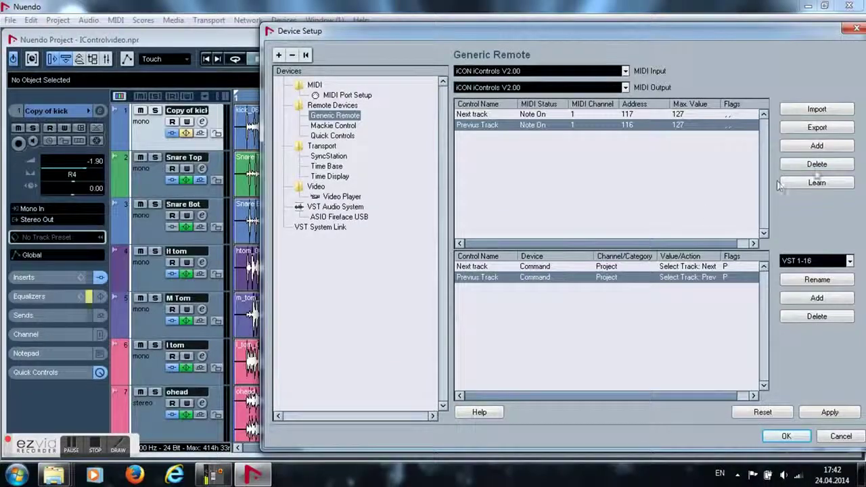
Add a third control to the Generic Remote, name it "threshold" and learn its MIDI message from the hardware controller
click(817, 148)
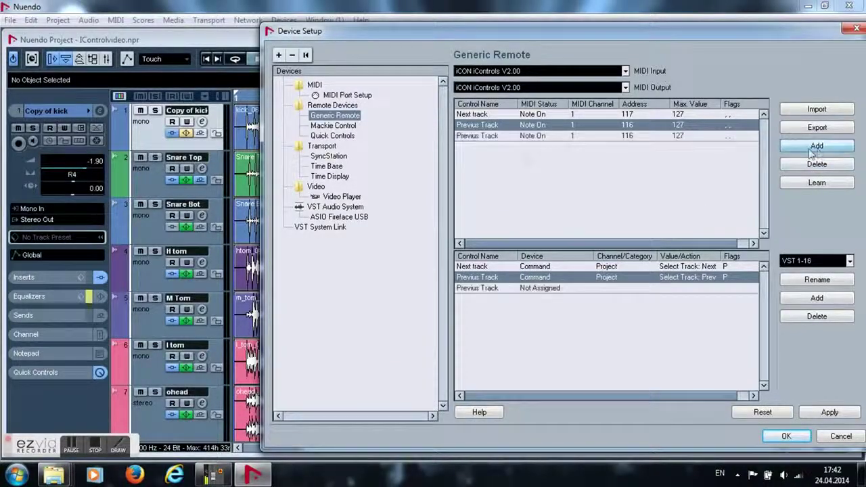
double_click(487, 137)
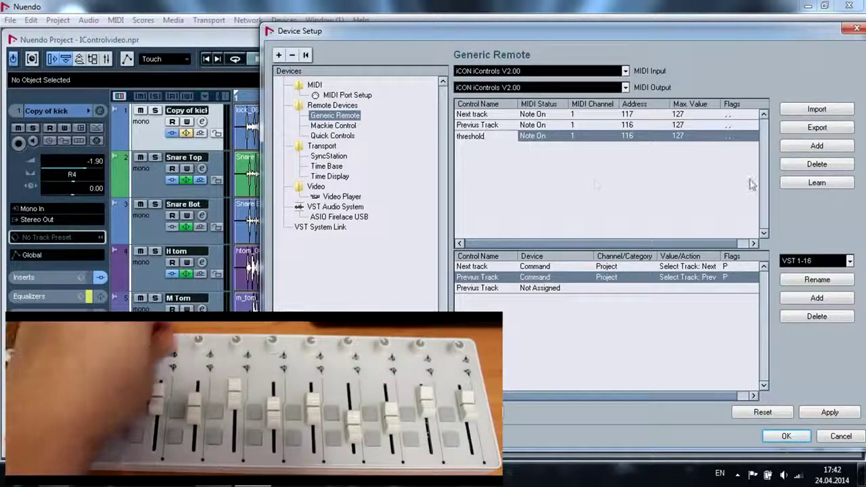
click(814, 184)
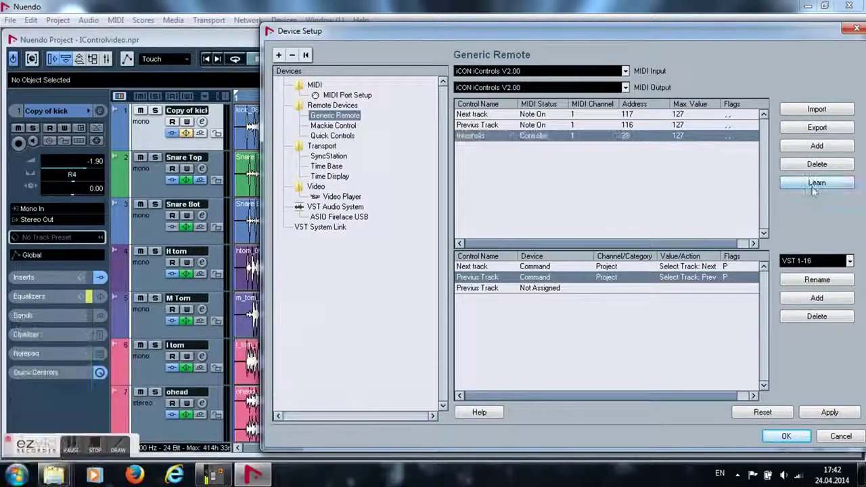
Assign the threshold control to the VST Mixer device, Selected channel, with the Threshold parameter of Ins. 1 C1 comp-gate Mono
double_click(530, 292)
click(539, 280)
click(534, 294)
click(535, 289)
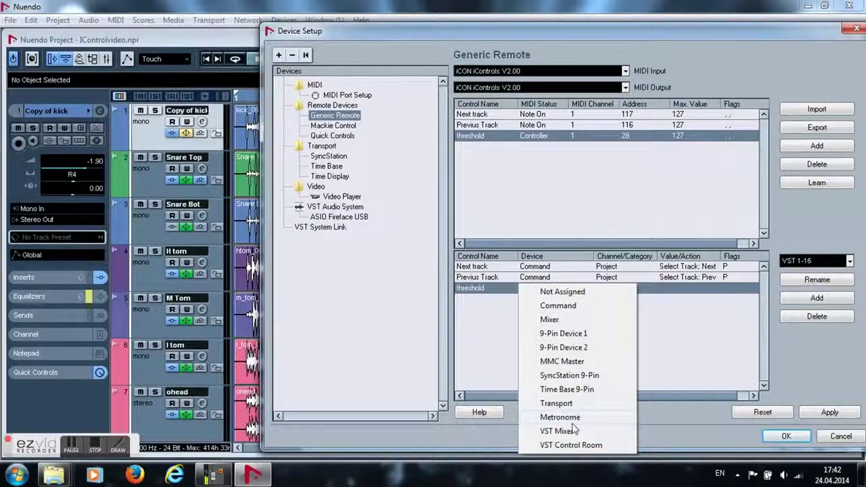
click(572, 431)
click(616, 291)
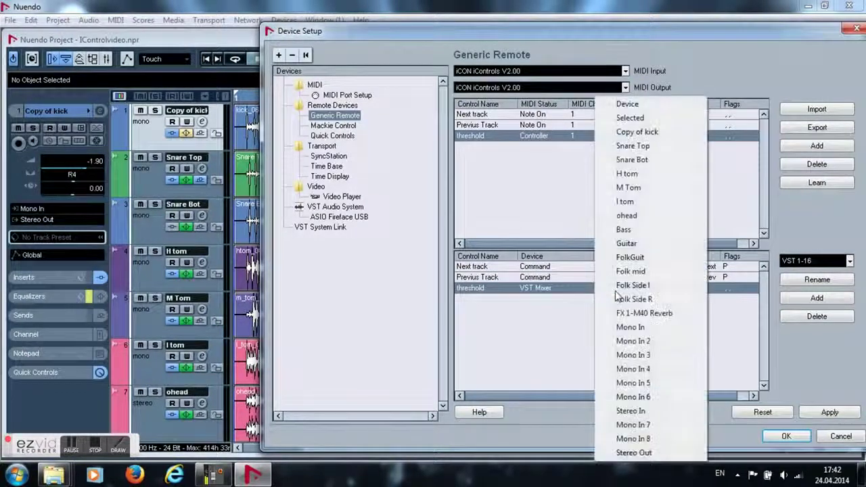
click(627, 119)
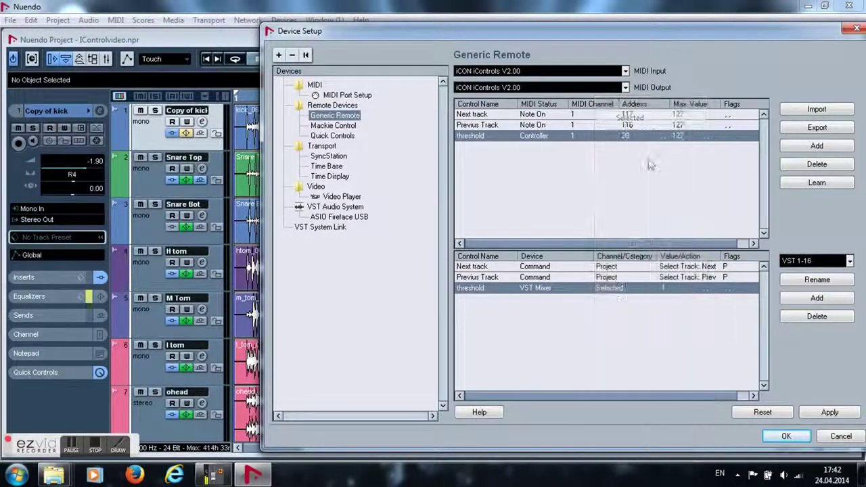
click(674, 292)
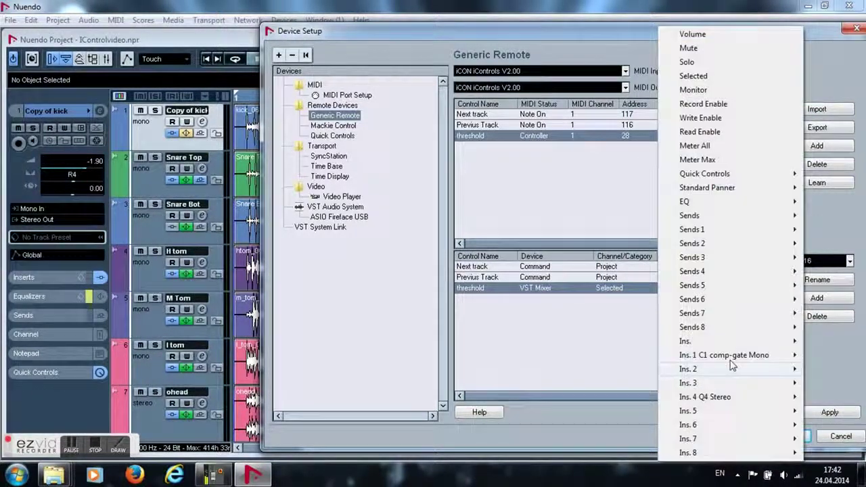
mouse_move(722, 357)
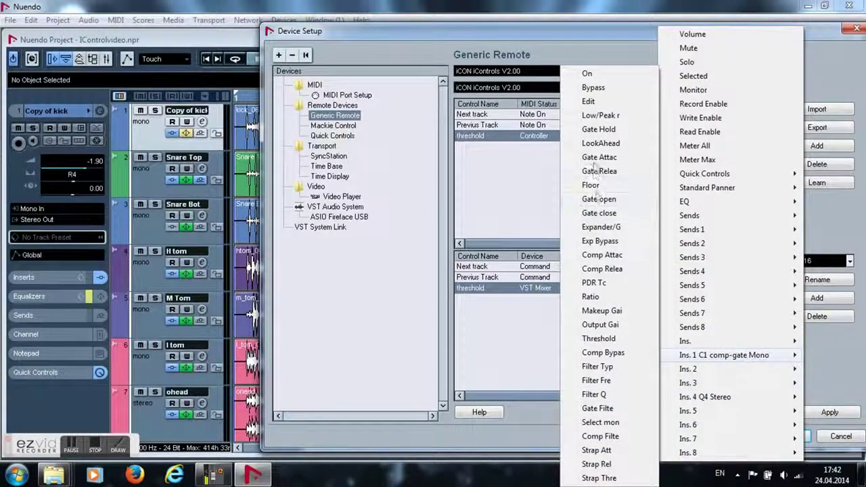
click(606, 343)
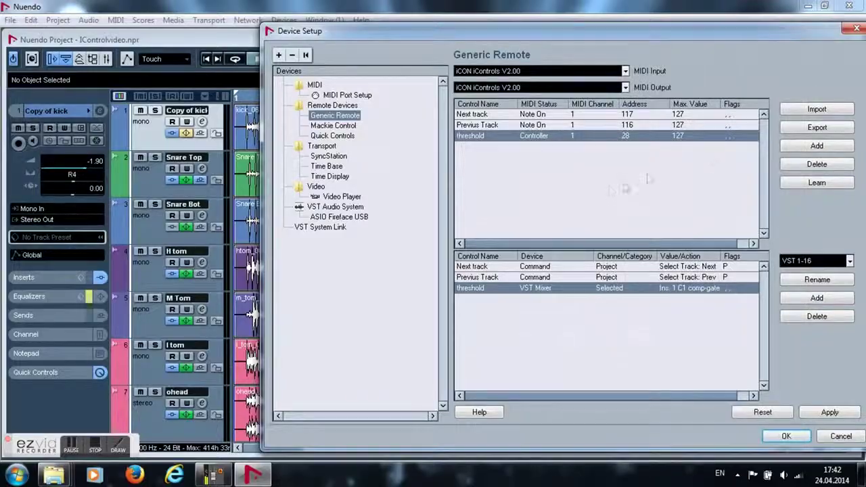
Add another control named "Ratio" to the Generic Remote, using Controller status on MIDI channel 2
click(805, 148)
double_click(469, 148)
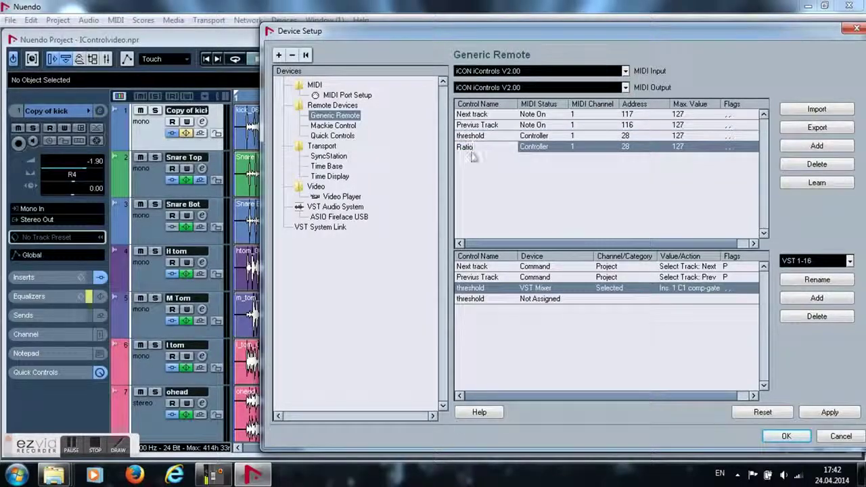
key(Return)
Assign the Ratio control to the VST Mixer device, Selected channel, with the Ratio parameter of Ins. 1 C1 comp-gate Mono
click(543, 300)
click(609, 157)
click(612, 299)
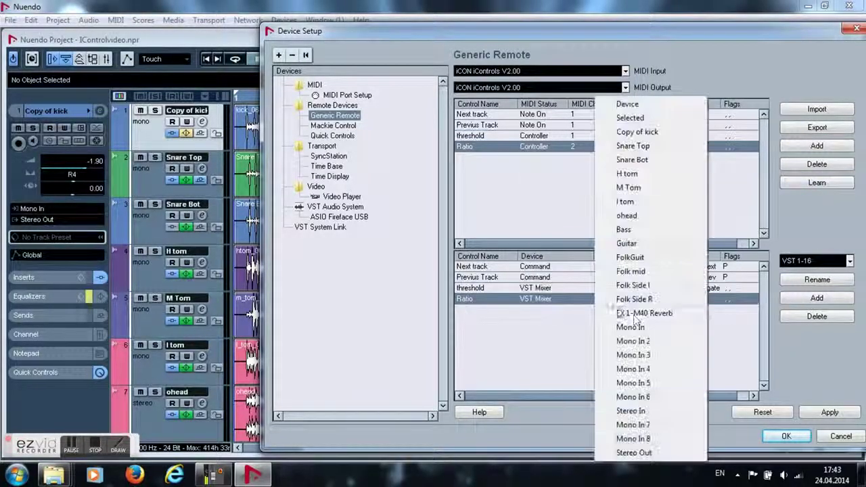
click(636, 119)
click(674, 298)
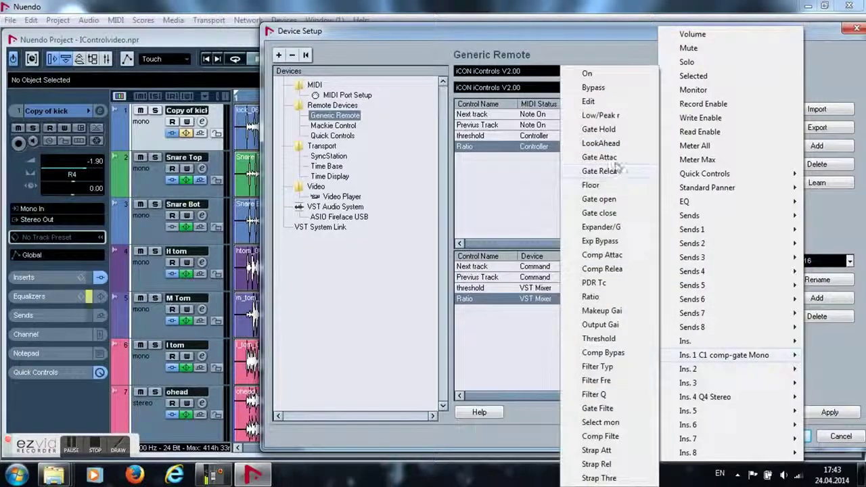
click(609, 300)
Add a control named "Comp Atack" and assign it to the VST Mixer device, Selected channel, within Ins. 1 C1 comp-gate Mono
click(816, 145)
double_click(469, 158)
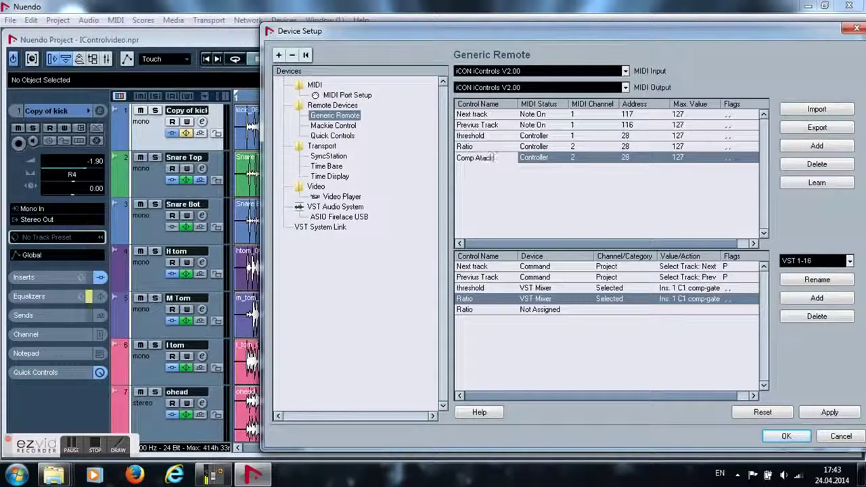
click(543, 311)
click(581, 167)
click(612, 310)
click(637, 118)
click(682, 310)
mouse_move(723, 360)
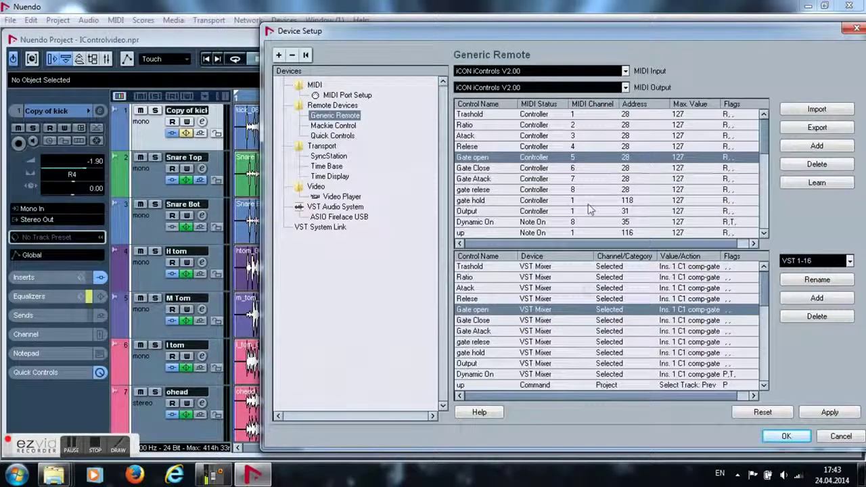
Review the Generic Remote's complete list of compressor, gate, track selection and EQ controls, and close the device setup
scroll(588, 209, down, 1)
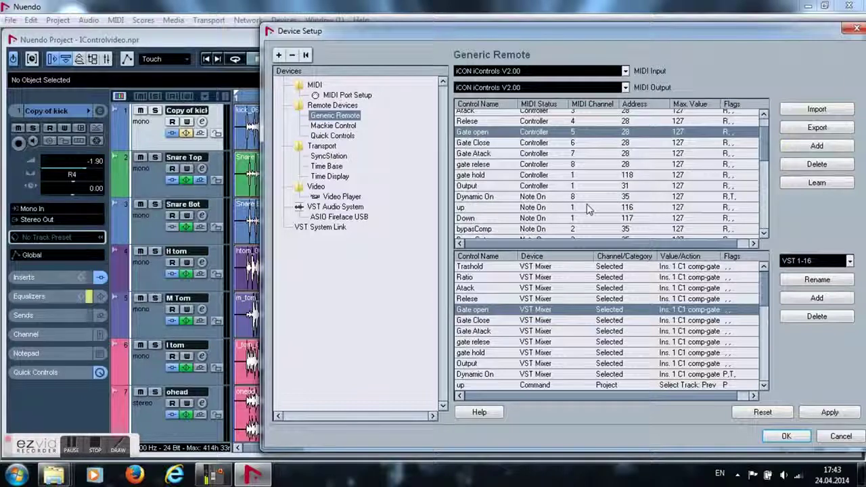
scroll(588, 210, down, 2)
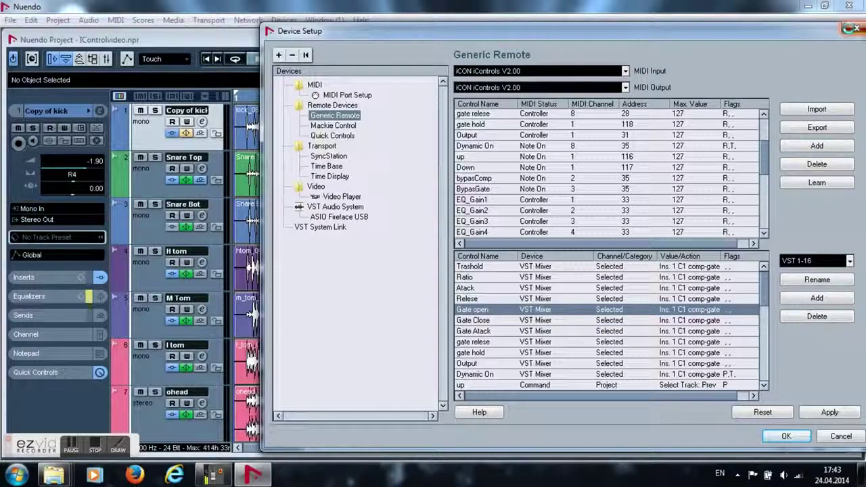
click(853, 28)
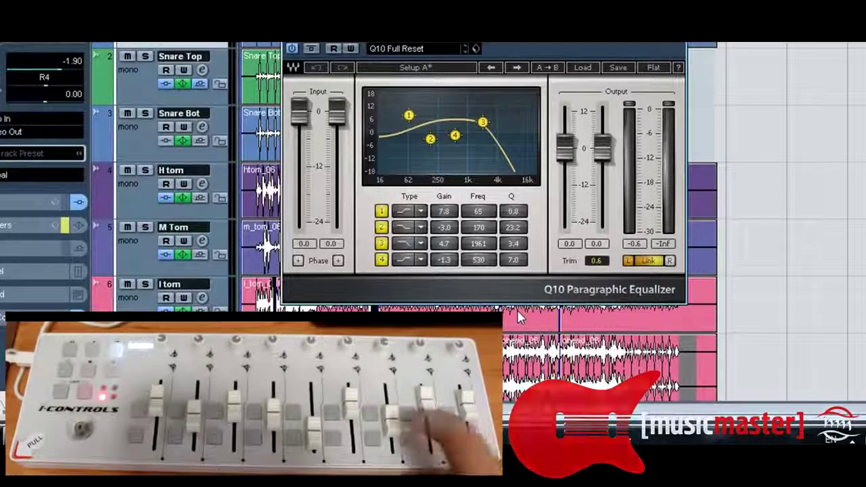
Close the Q10 Paragraphic Equalizer plug-in window
key(ctrl+w)
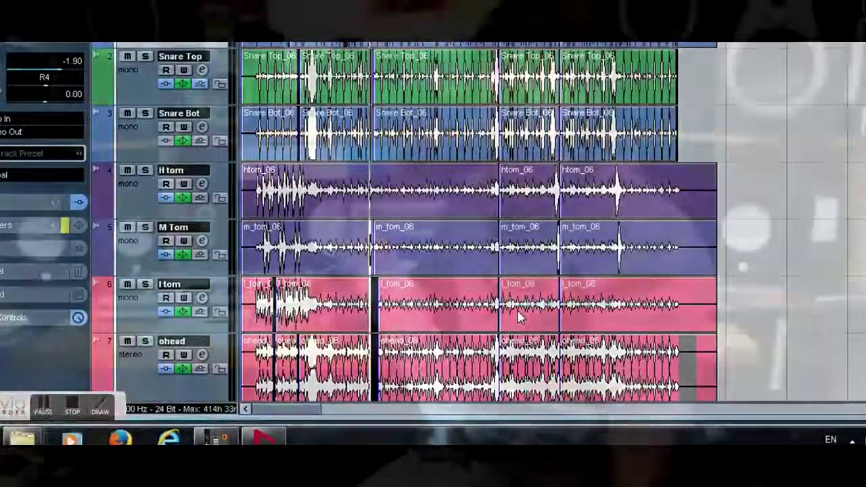